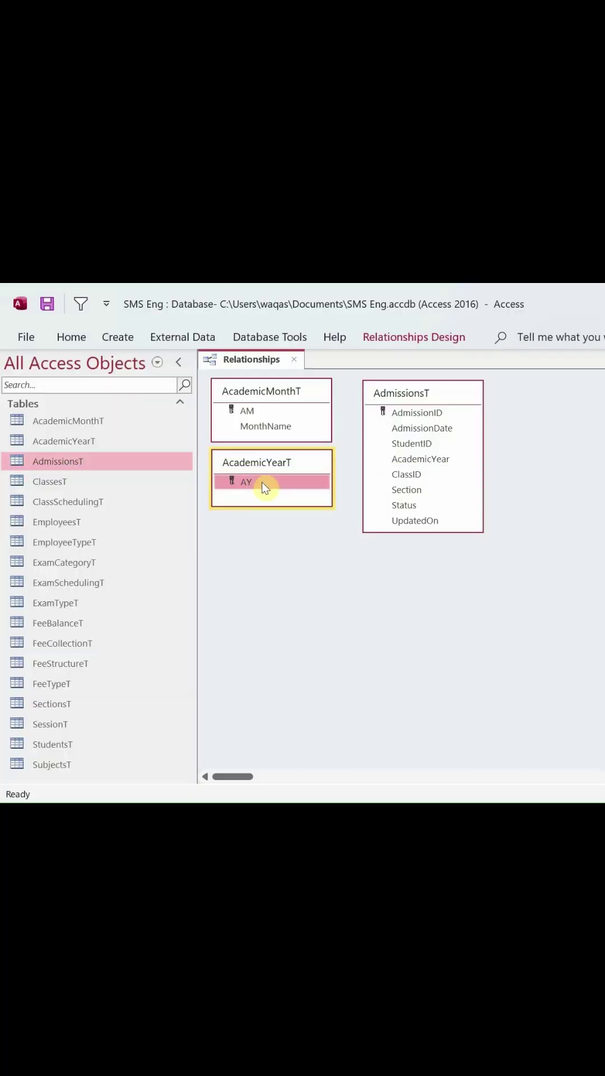
Step: Drag AcademicYearT's AY field onto AdmissionsT's AcademicYear to bring up Edit Relationships
drag(262, 482, 405, 466)
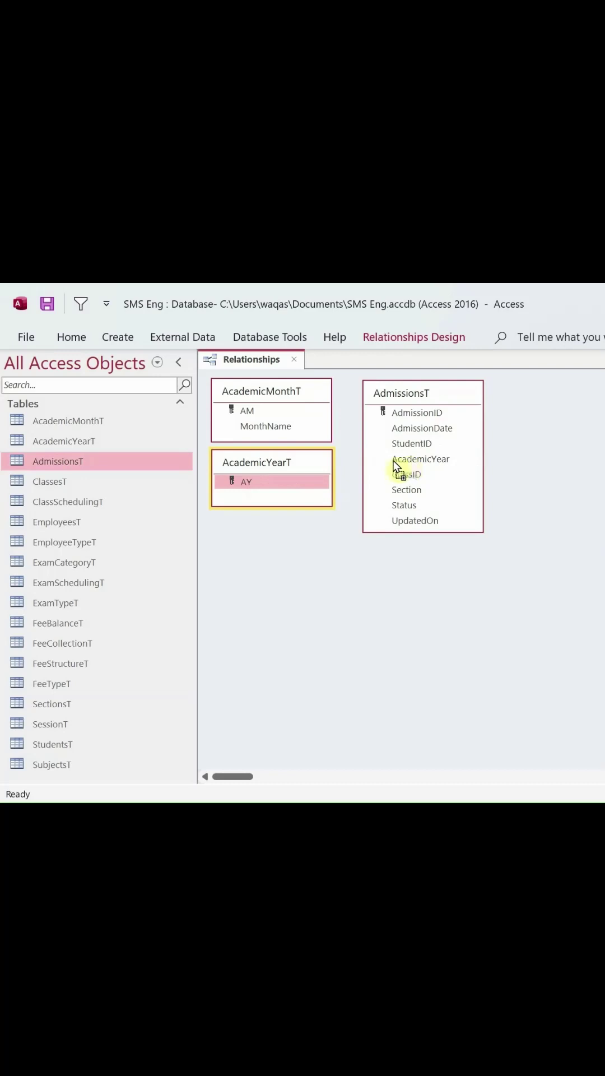
mouse_move(405, 466)
mouse_down()
mouse_move(410, 470)
mouse_move(404, 464)
mouse_up()
drag(402, 464, 402, 463)
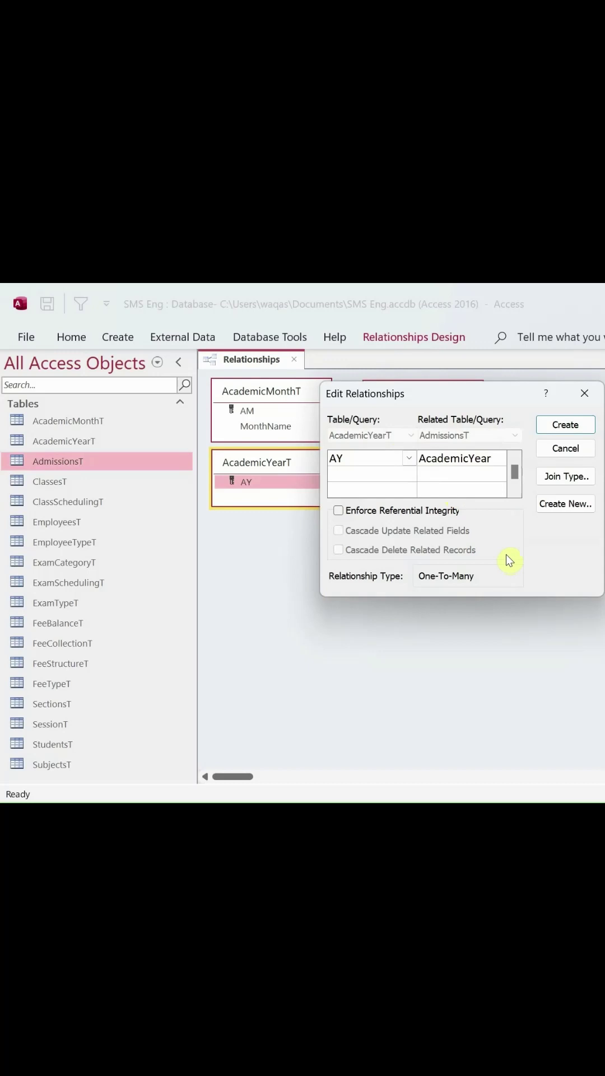
Step: Shift the Edit Relationships dialog lower to reach the Enforce Referential Integrity option
drag(475, 394, 475, 401)
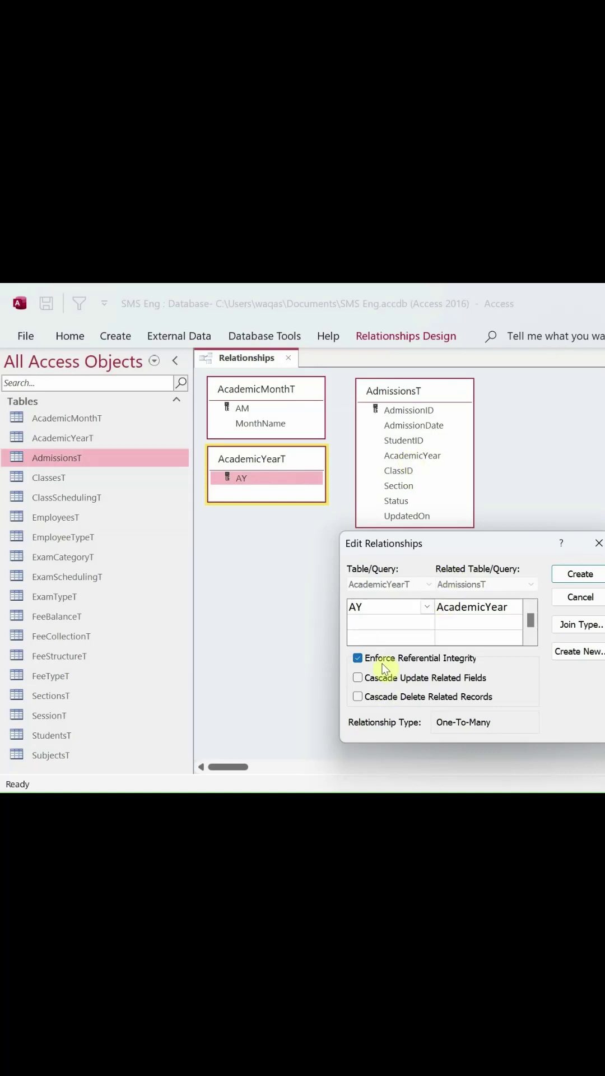
click(436, 659)
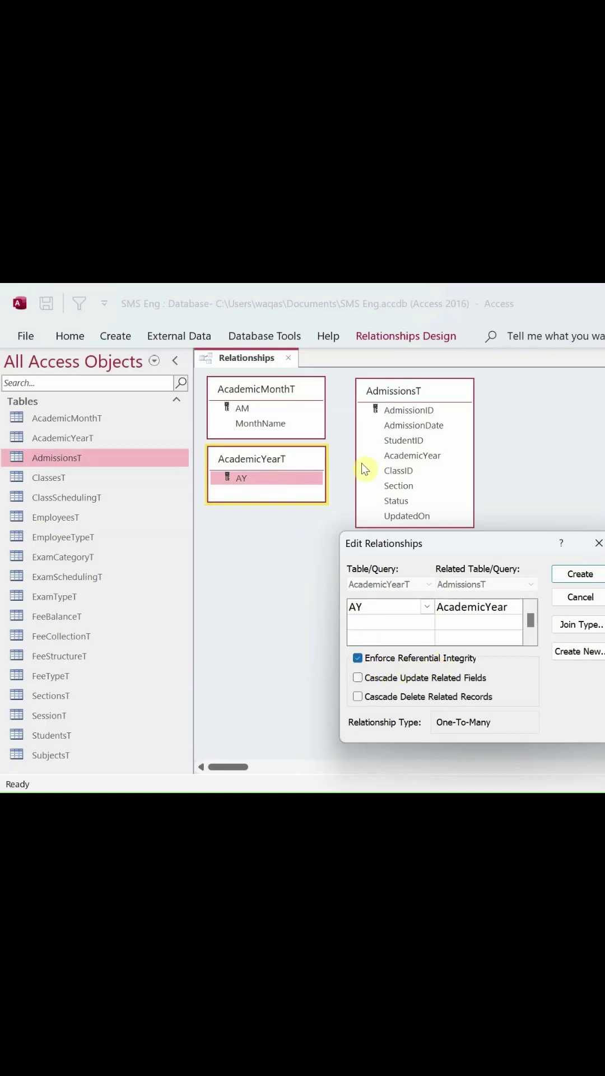